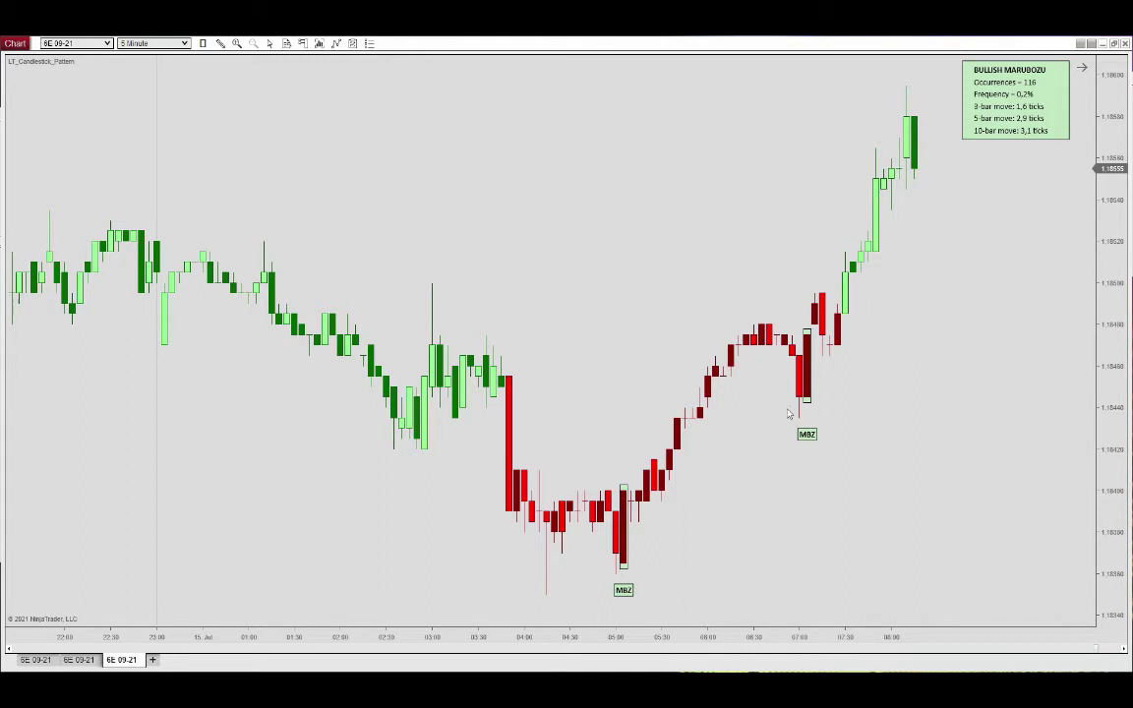
# Open the chart's indicator settings showing the LT_Candlestick_Pattern properties, and move the window off the recent candles
pyautogui.rightClick(599, 239)
pyautogui.click(630, 306)
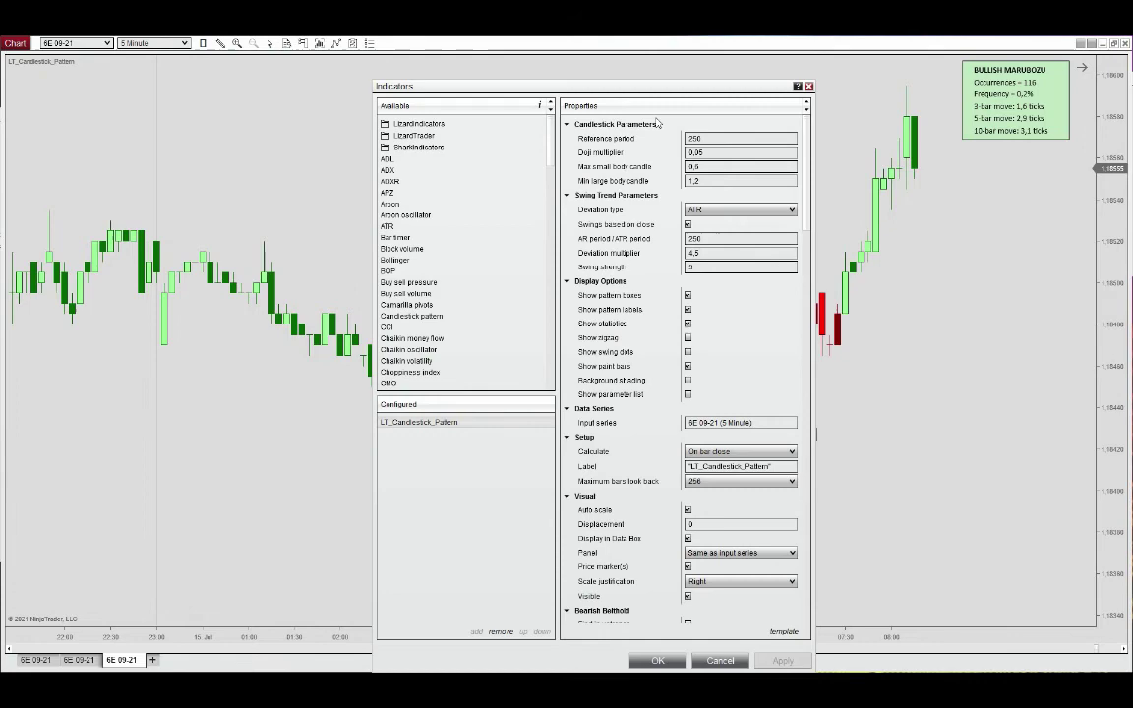
pyautogui.moveTo(646, 95); pyautogui.dragTo(442, 77)
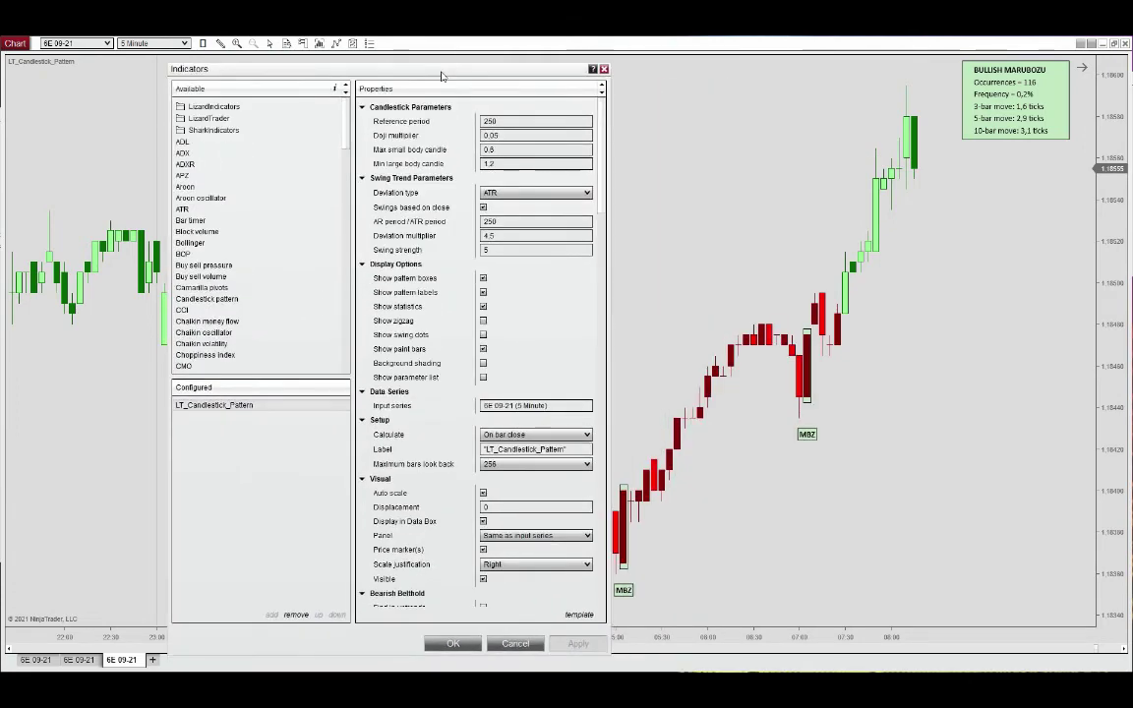
# Set the Min large body candle parameter to 5 and apply it to the chart
pyautogui.doubleClick(502, 164)
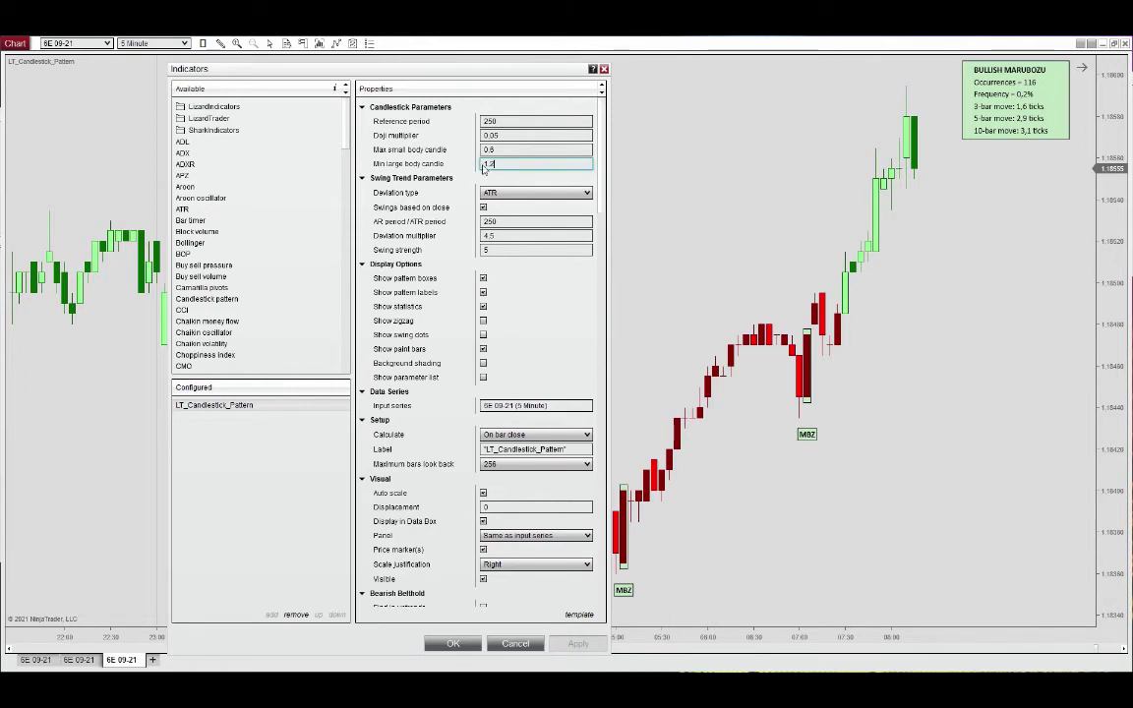
pyautogui.write('5')
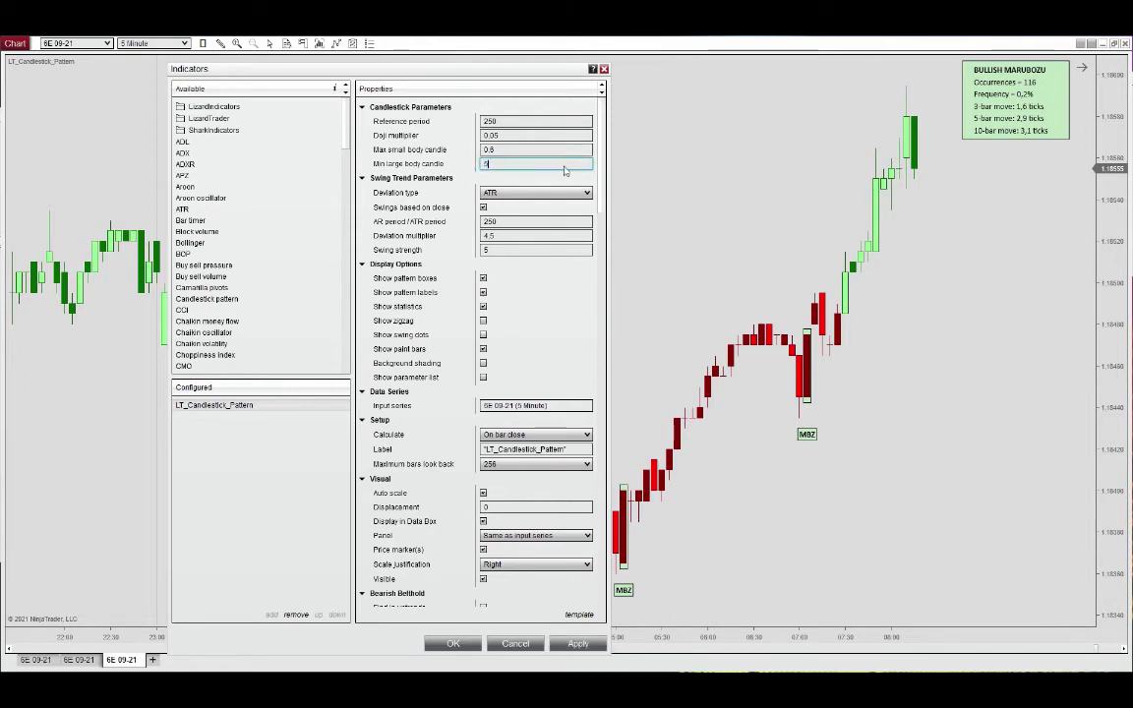
pyautogui.click(566, 165)
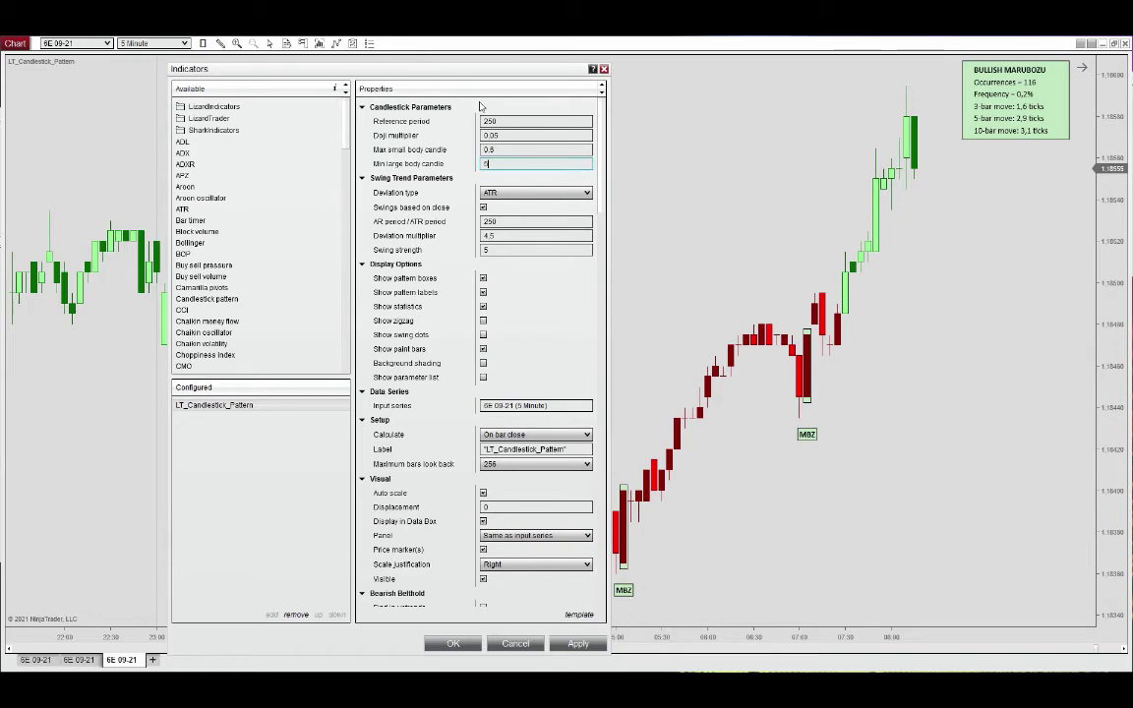
pyautogui.moveTo(427, 64); pyautogui.dragTo(343, 57)
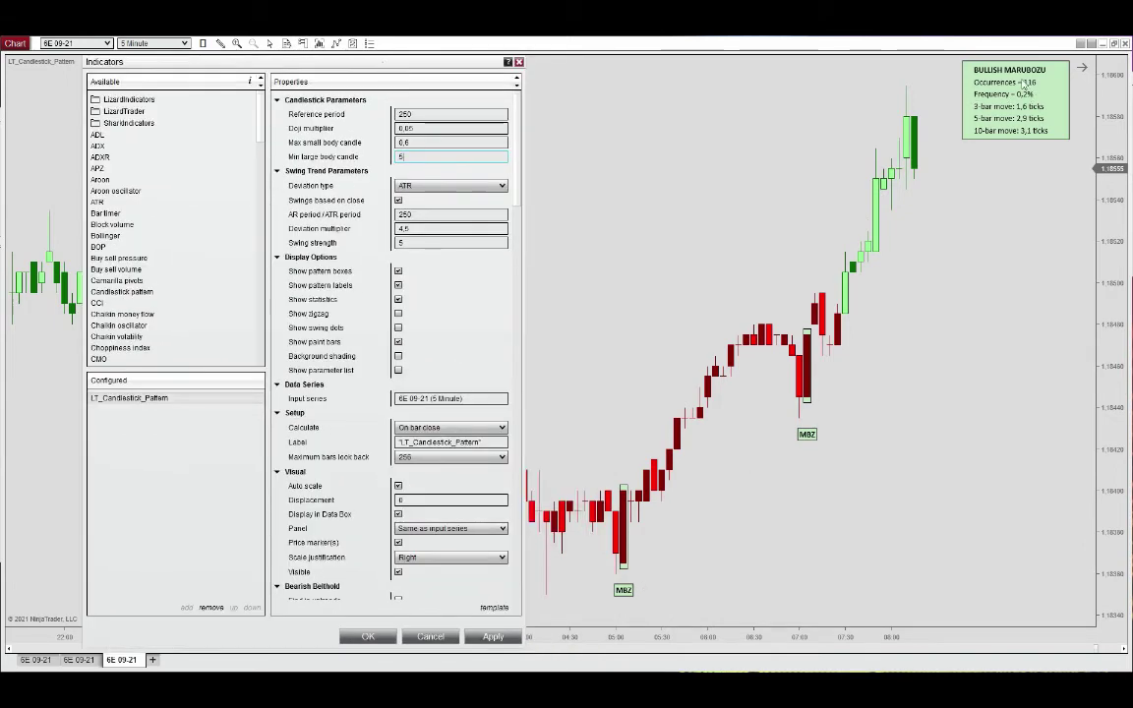
pyautogui.click(495, 636)
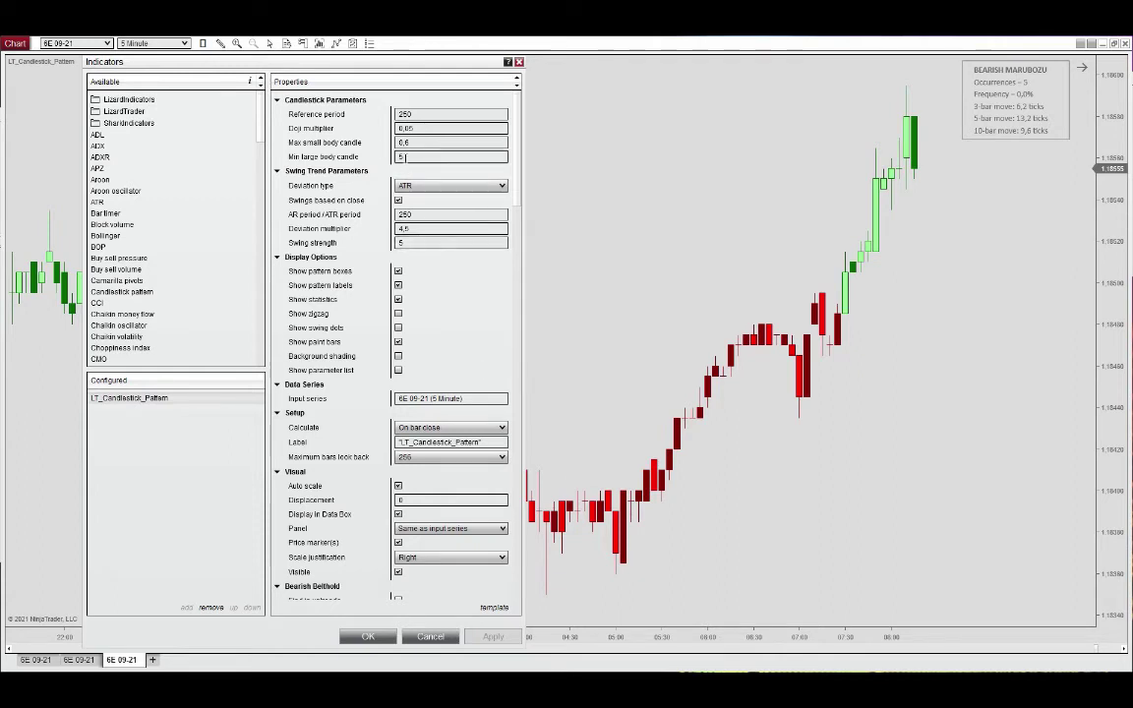
# Set the Min large body candle parameter back to 1,2 and apply it to the chart
pyautogui.doubleClick(427, 156)
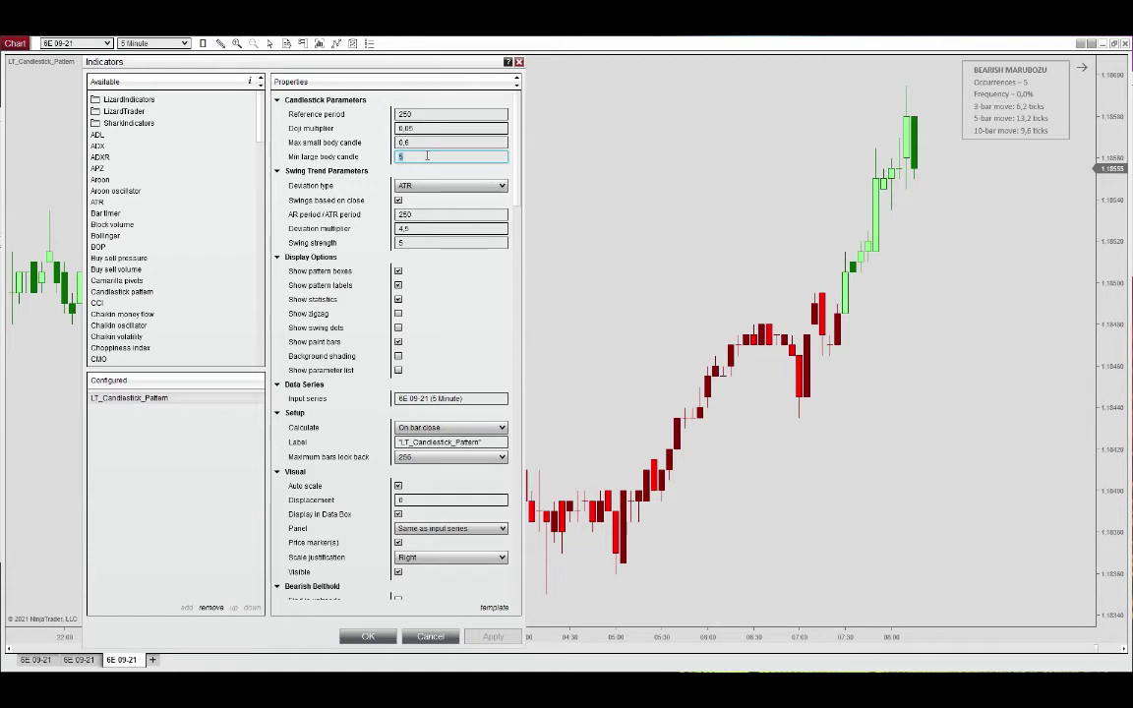
pyautogui.write('1,2')
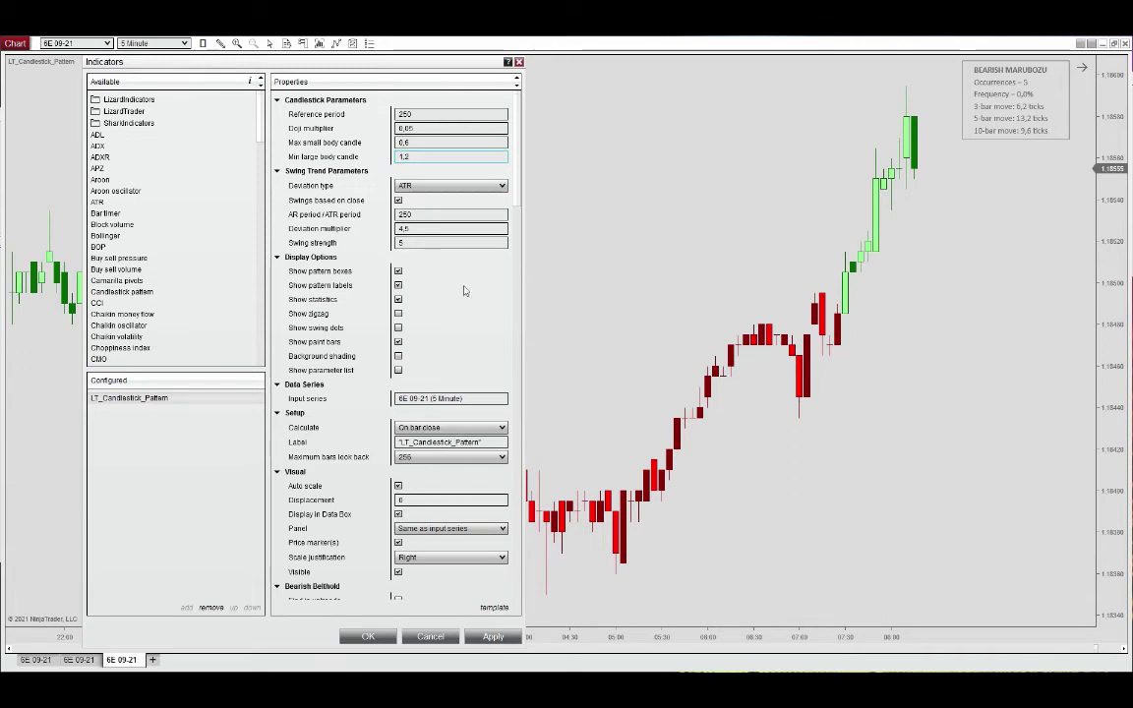
pyautogui.click(492, 637)
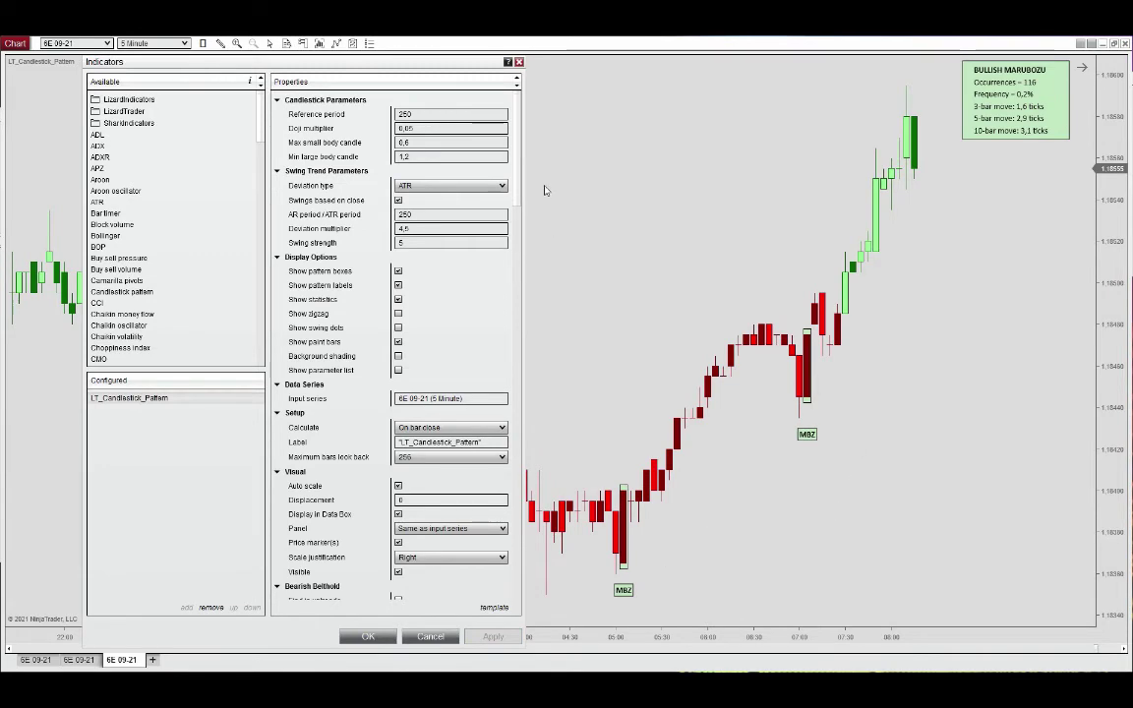
# Set the Max shadow size to 0,15 for both Black Marubozu and White Marubozu, and apply the change
pyautogui.moveTo(513, 171); pyautogui.dragTo(508, 313)
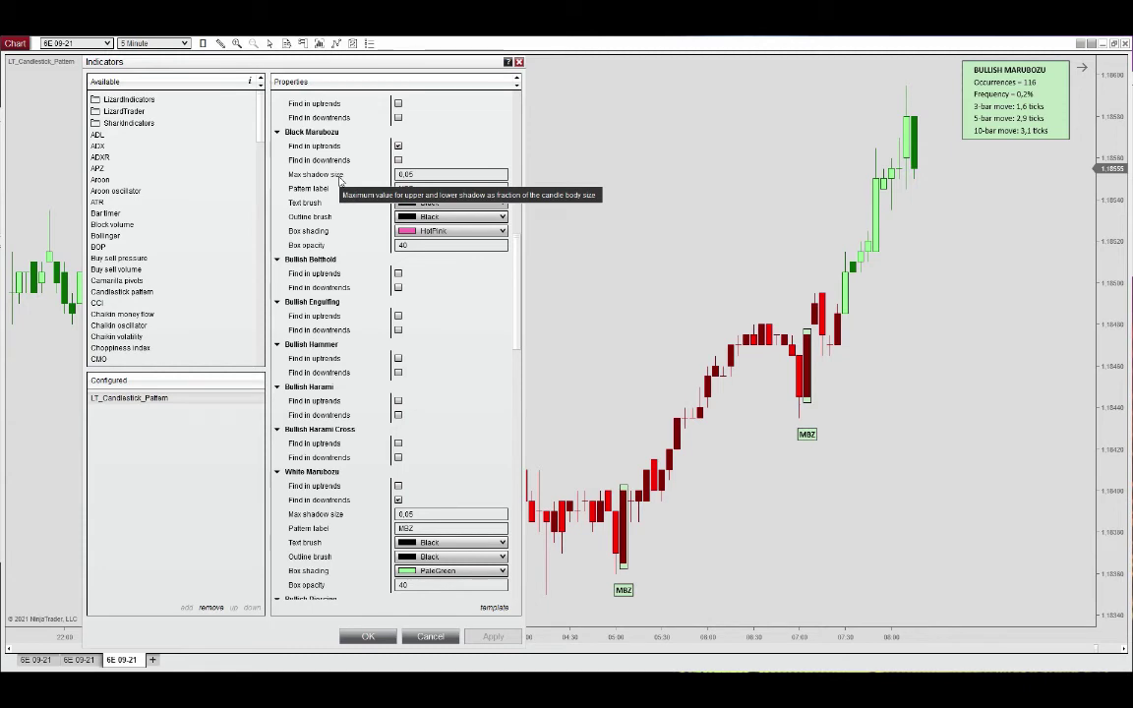
pyautogui.click(411, 174)
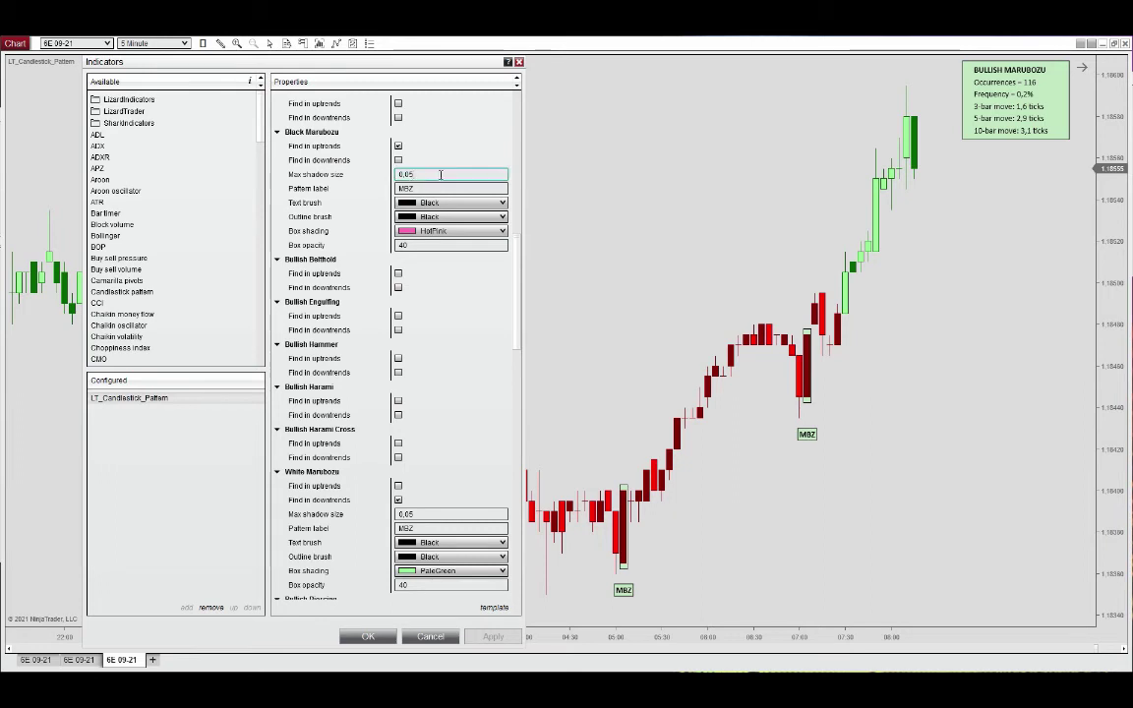
pyautogui.doubleClick(441, 174)
pyautogui.write('0,15')
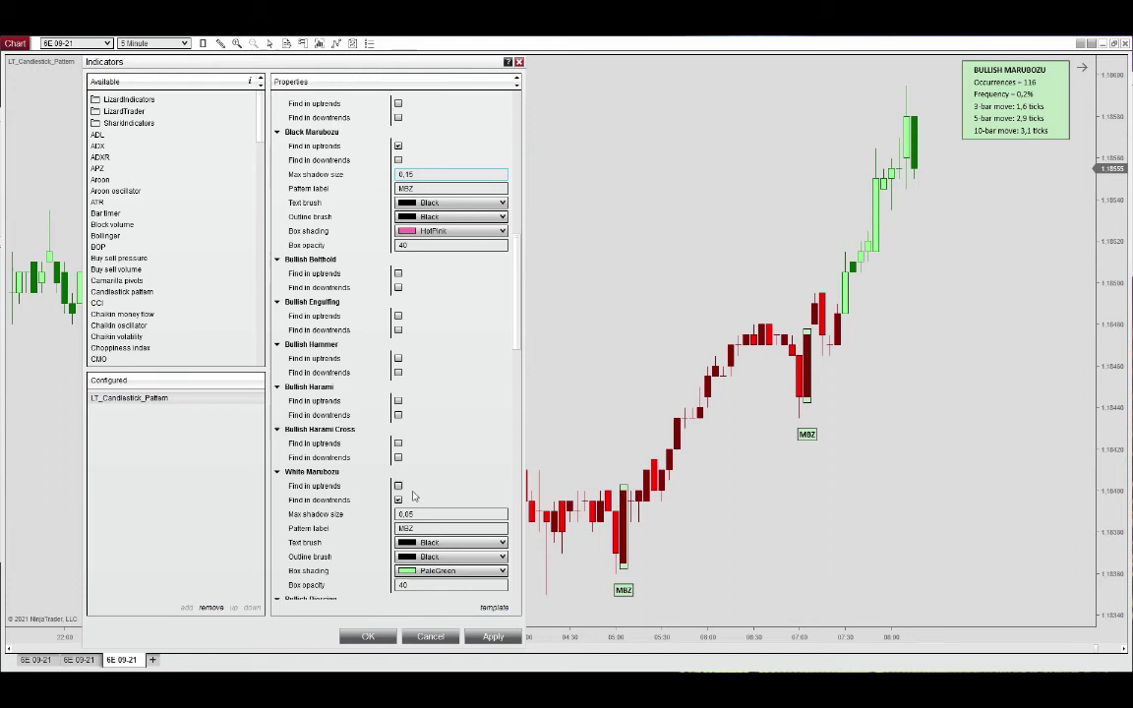
pyautogui.doubleClick(443, 514)
pyautogui.write('0,15')
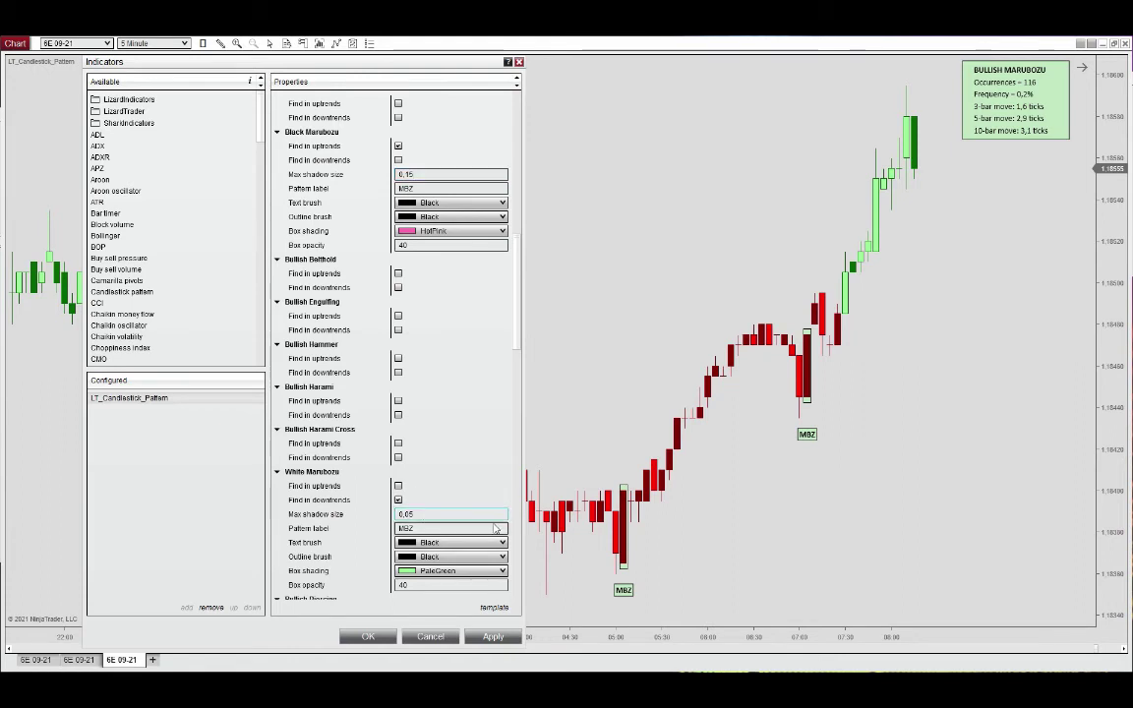
pyautogui.click(494, 637)
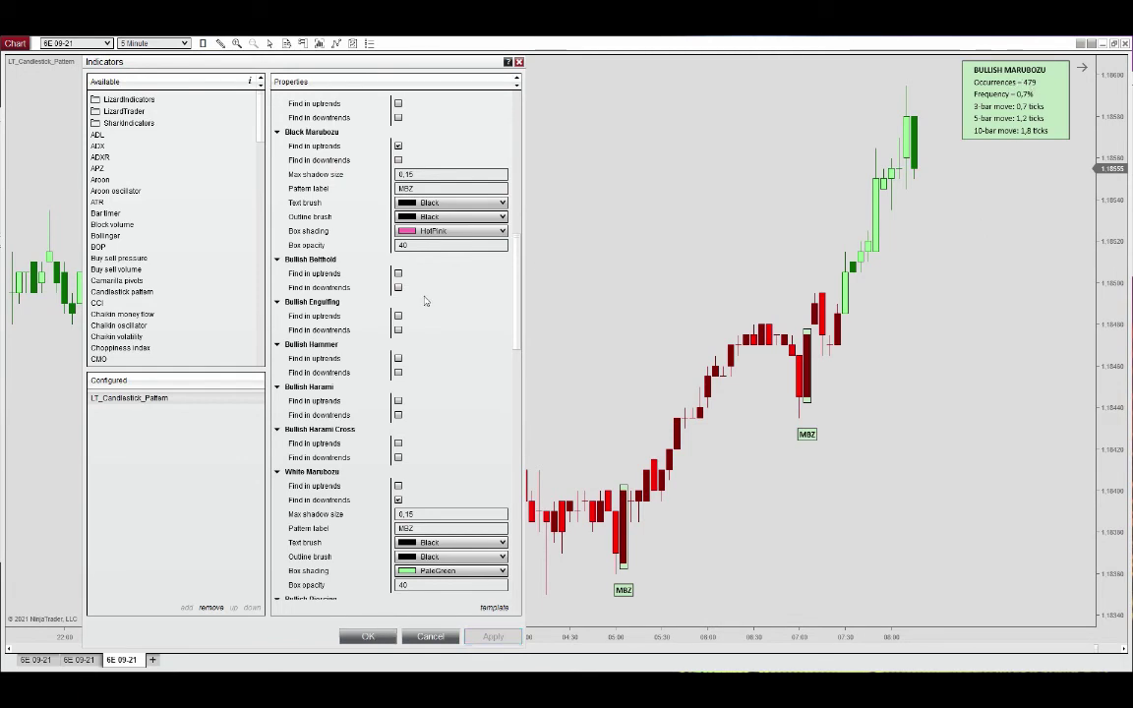
# Set the Max shadow size back to 0,05 for both Black Marubozu and White Marubozu
pyautogui.scroll(4, 504, 383)
pyautogui.press('BackSpace')
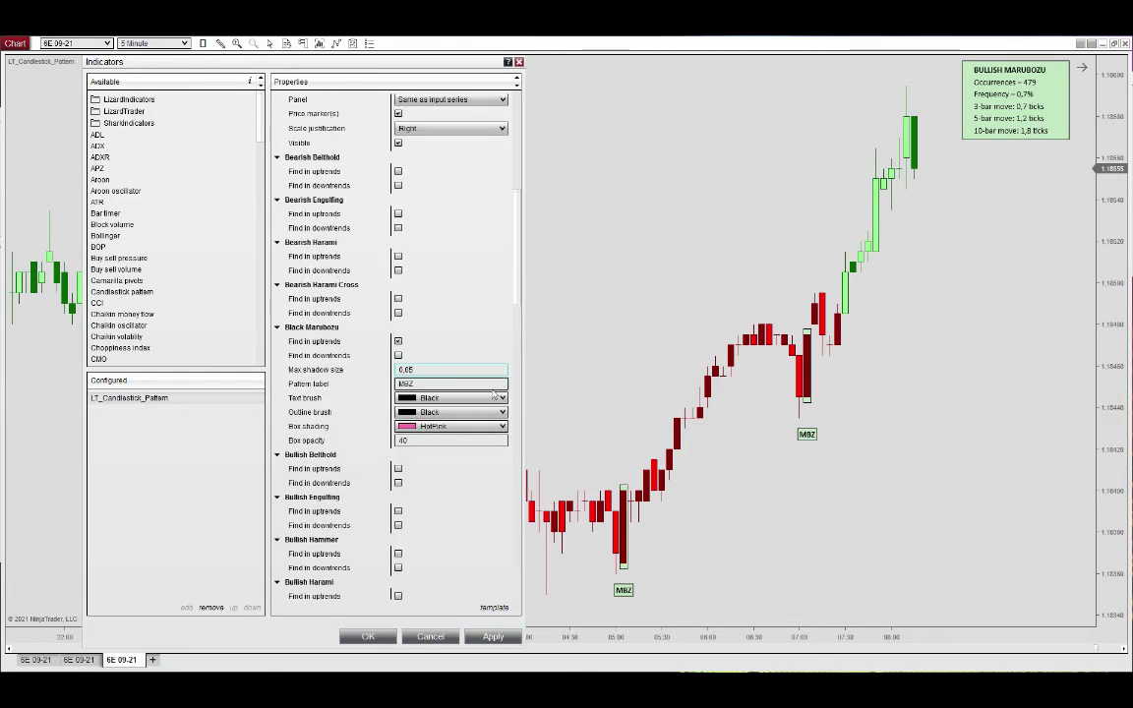
pyautogui.scroll(-5, 511, 346)
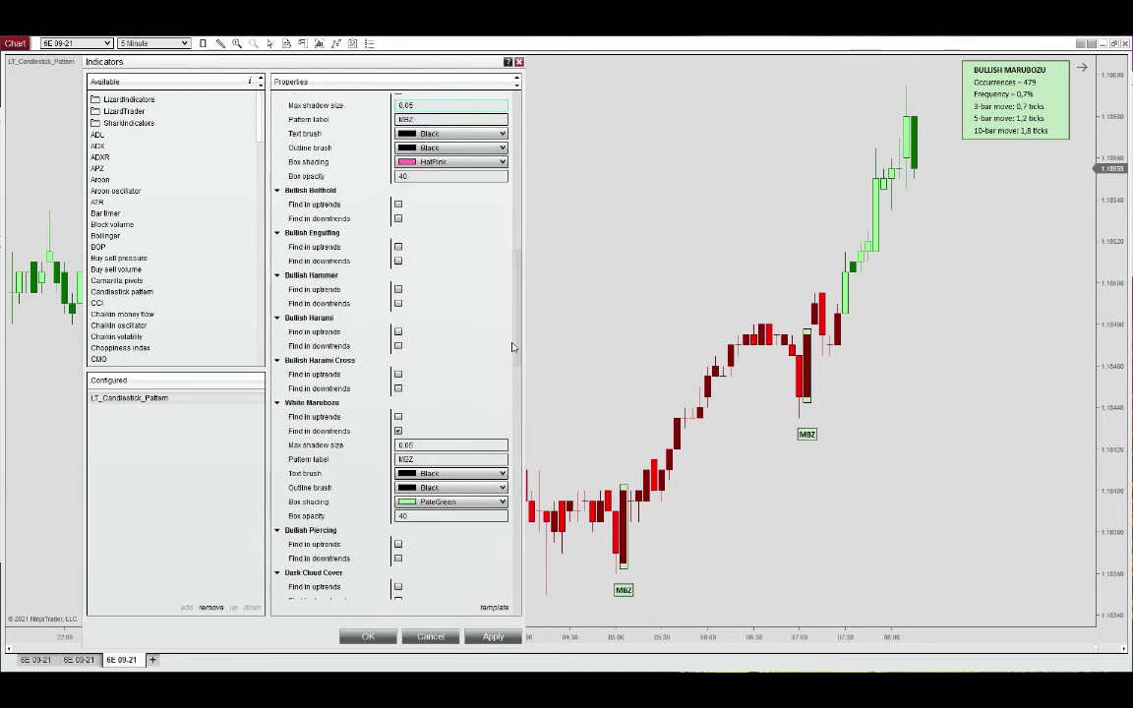
pyautogui.scroll(1, 511, 346)
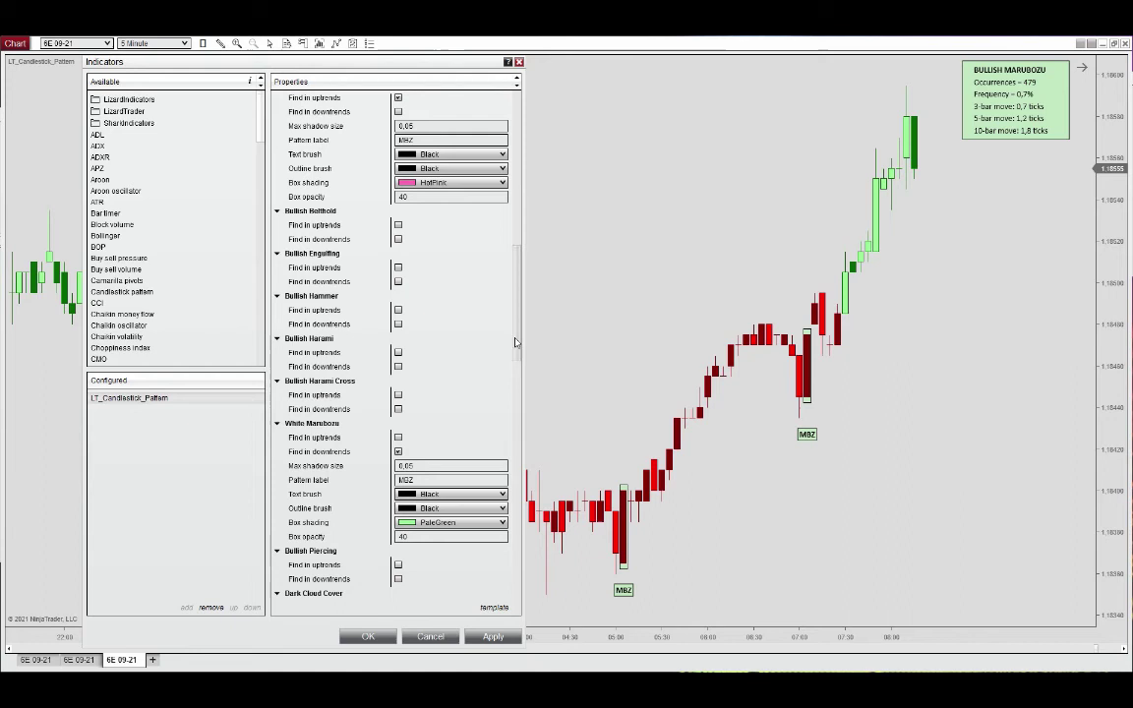
pyautogui.scroll(3, 515, 342)
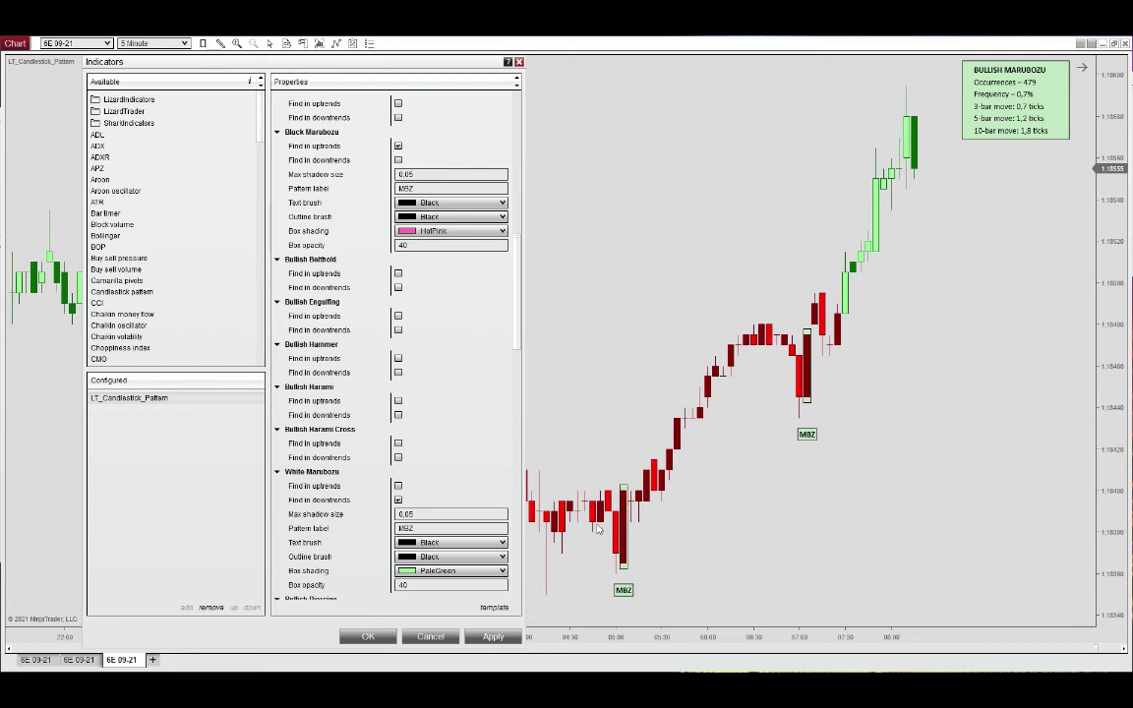
# Make White Marubozu be found only in uptrends and Black Marubozu only in downtrends, and apply the settings
pyautogui.click(399, 500)
pyautogui.click(399, 497)
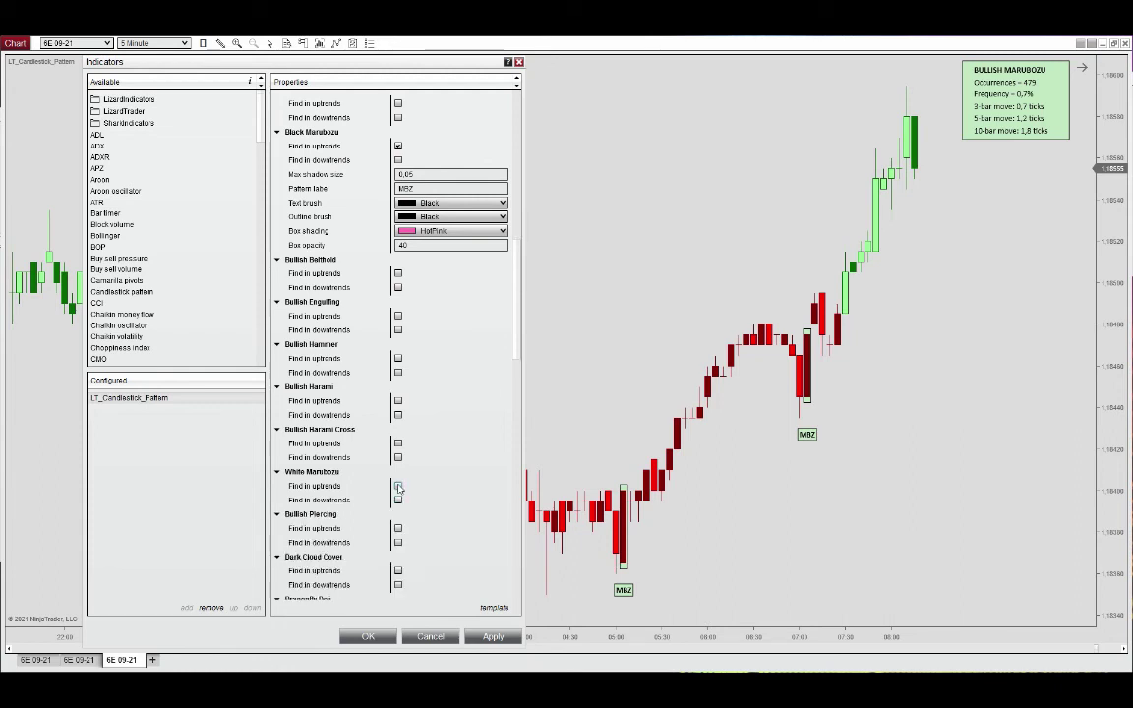
pyautogui.click(398, 486)
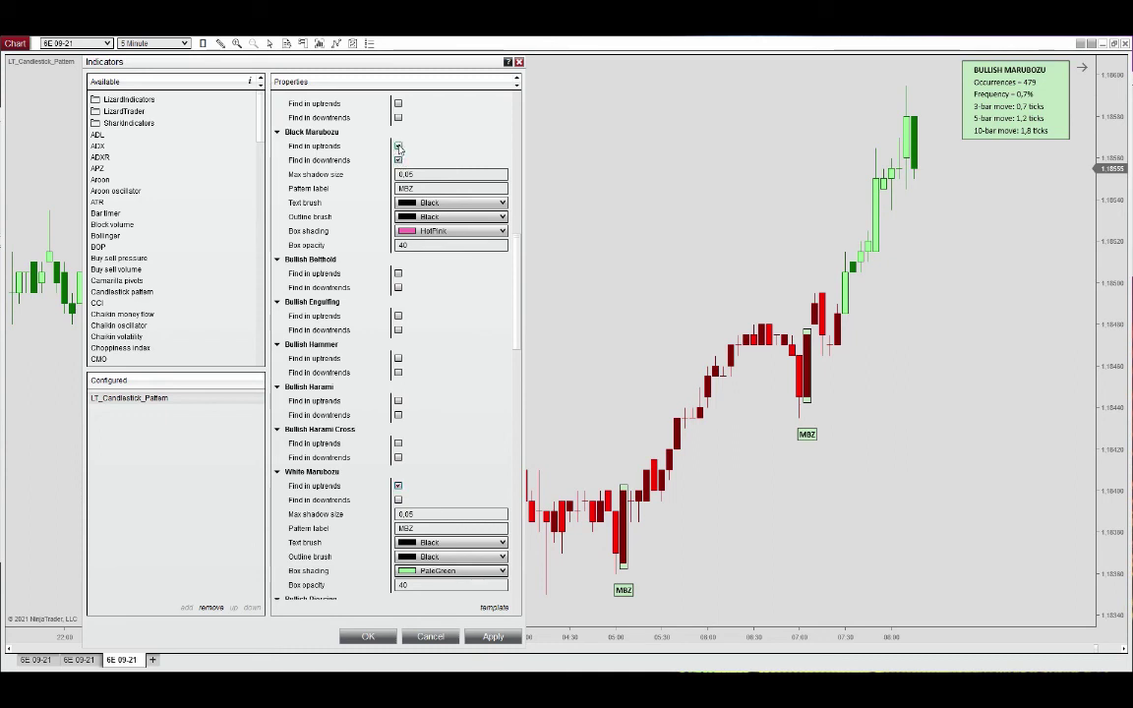
pyautogui.click(398, 146)
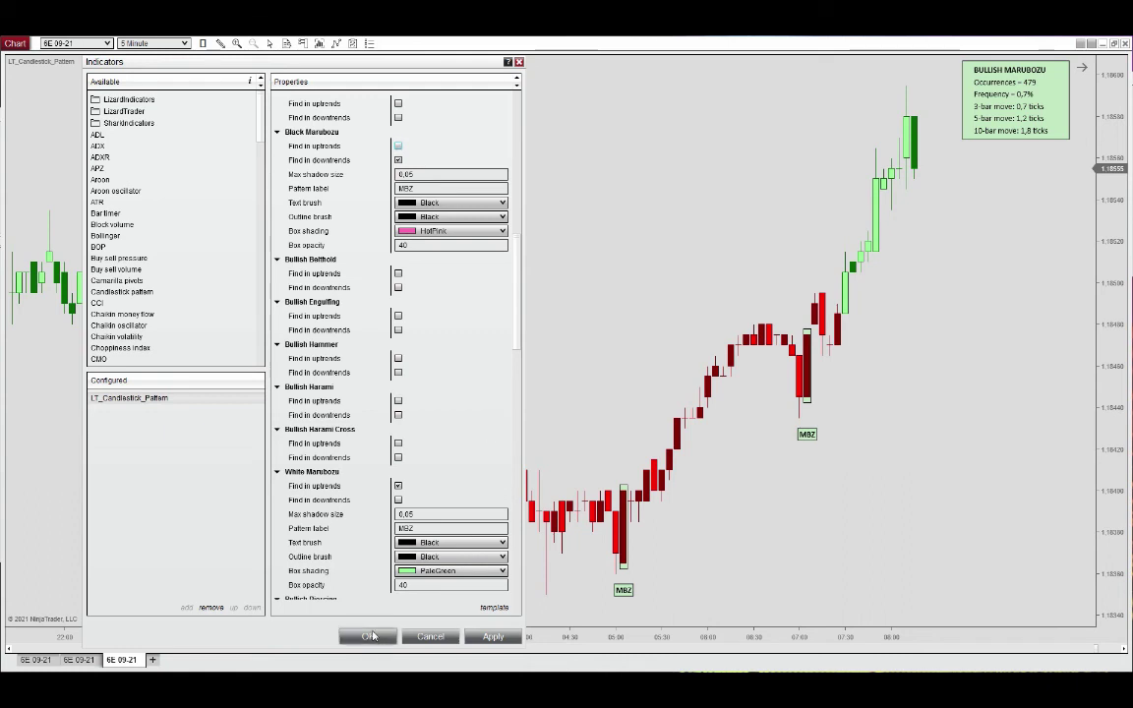
pyautogui.click(496, 639)
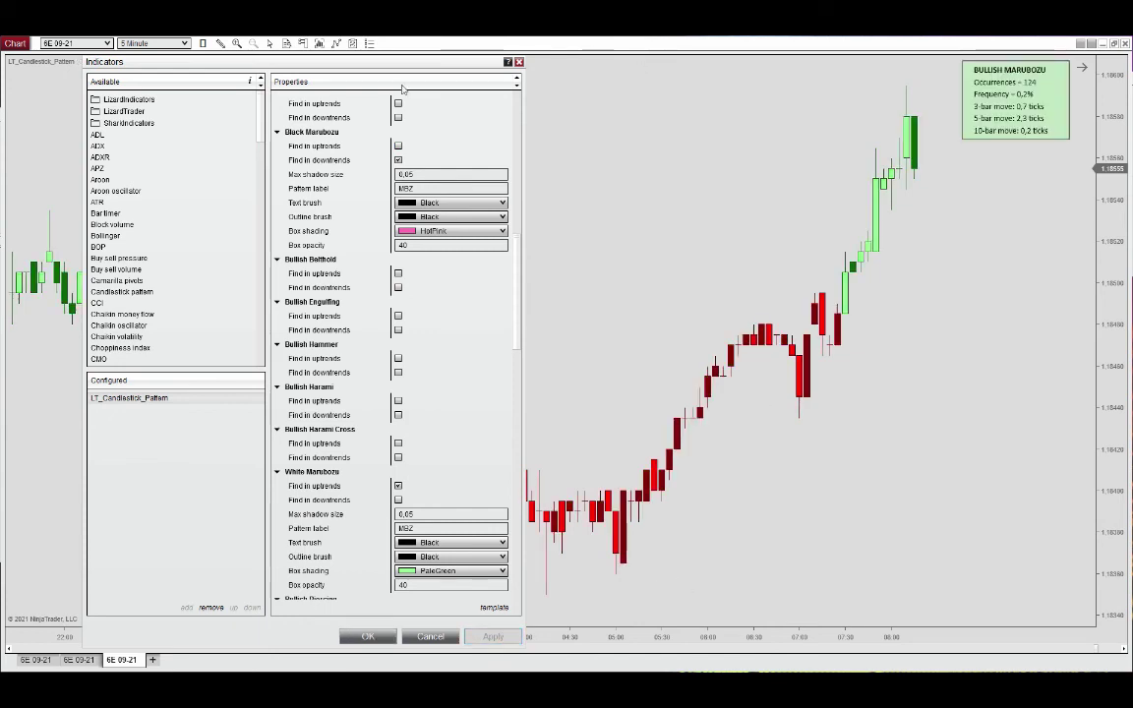
# Enable Black Marubozu in uptrends and White Marubozu in downtrends, turn off White Marubozu in uptrends, and accept the indicator settings
pyautogui.moveTo(391, 66); pyautogui.dragTo(278, 66)
pyautogui.press('Escape')
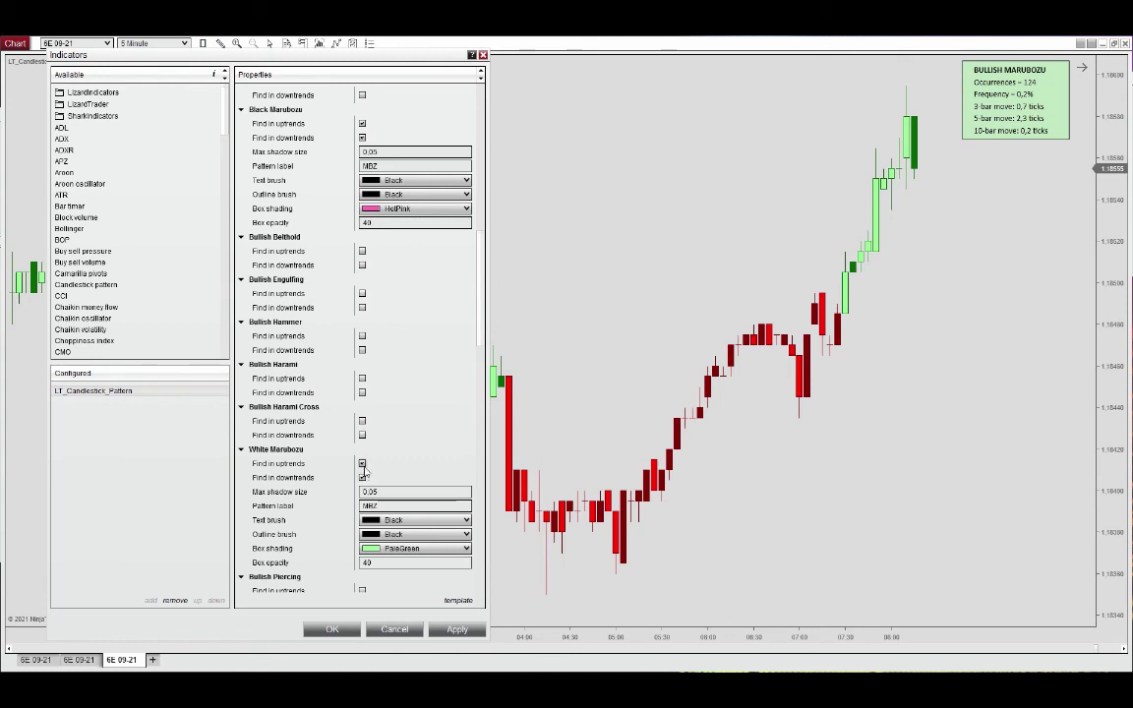
pyautogui.click(361, 463)
pyautogui.click(332, 630)
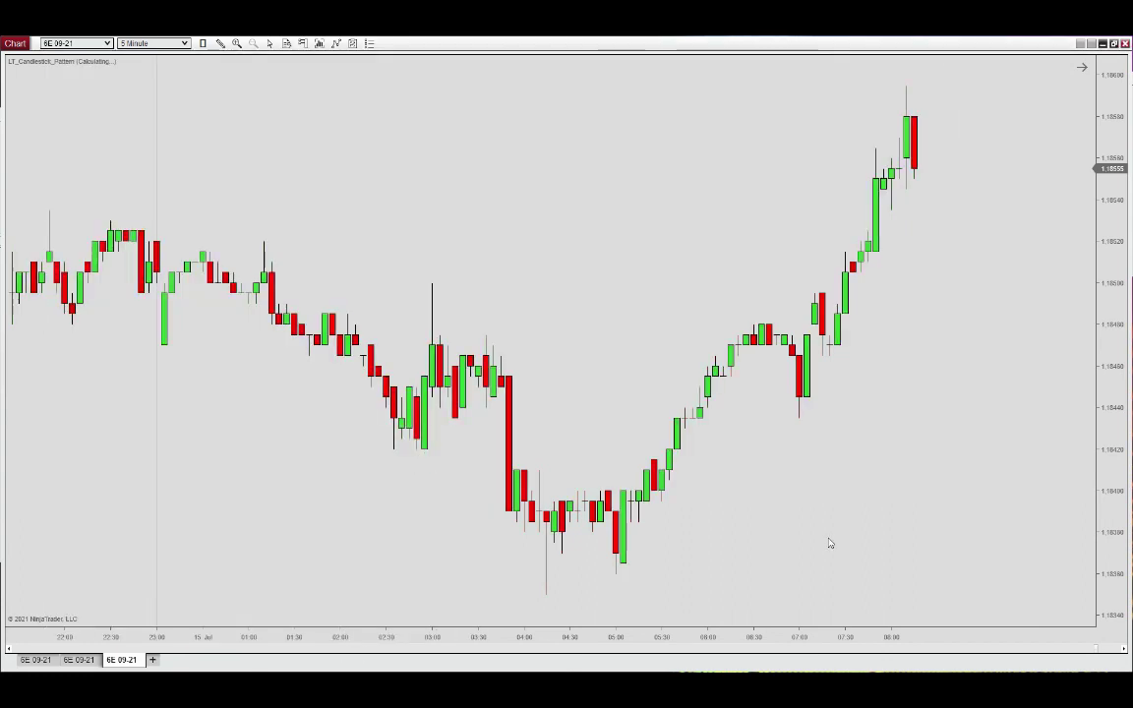